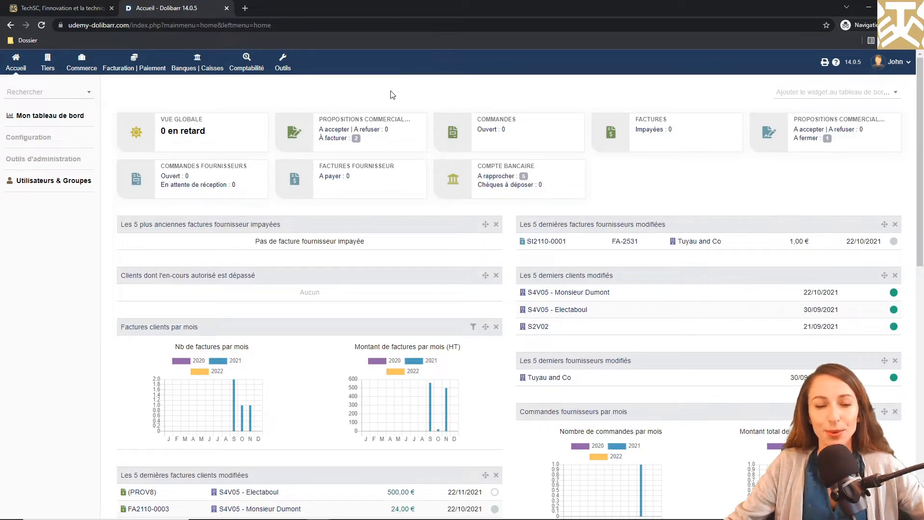
Step: Open the accounting reports and examine the yearly Résultat / Exercice report down to its totals
left_click(245, 70)
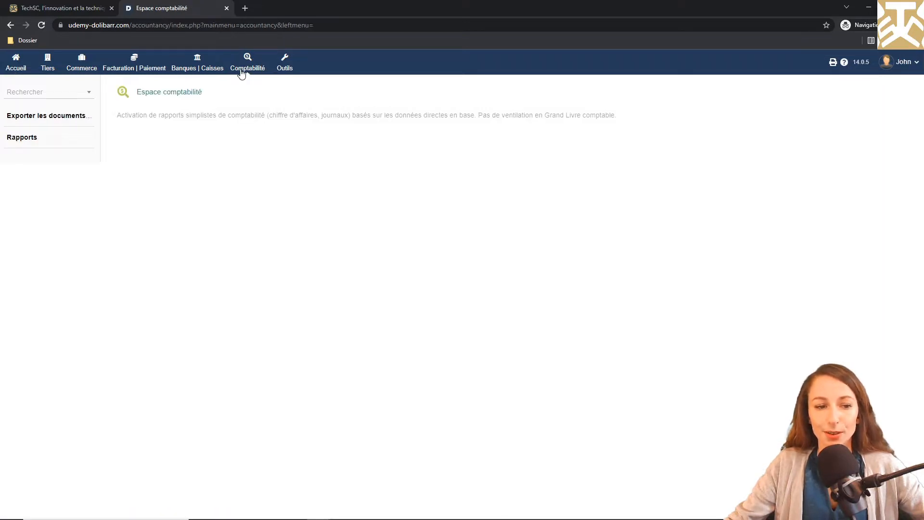
left_click(18, 140)
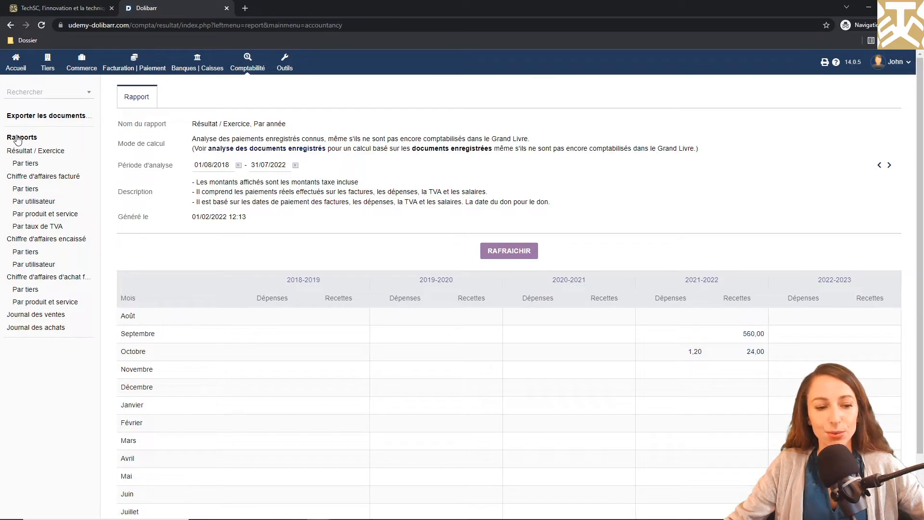
left_click(57, 151)
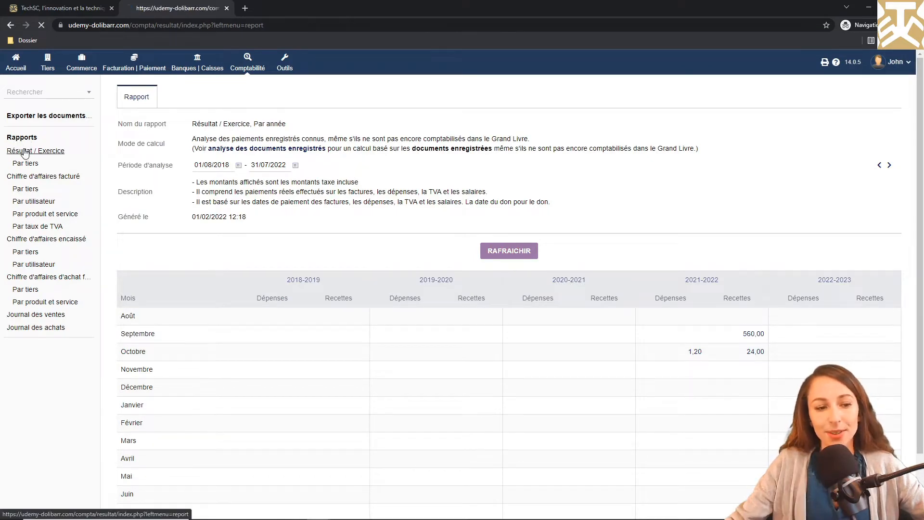
scroll(563, 351, "down", 2)
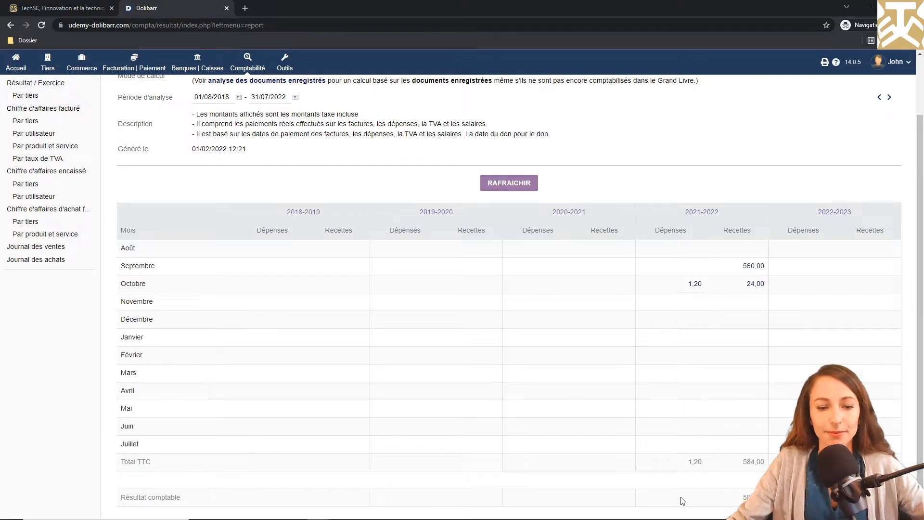
scroll(681, 499, "up", 2)
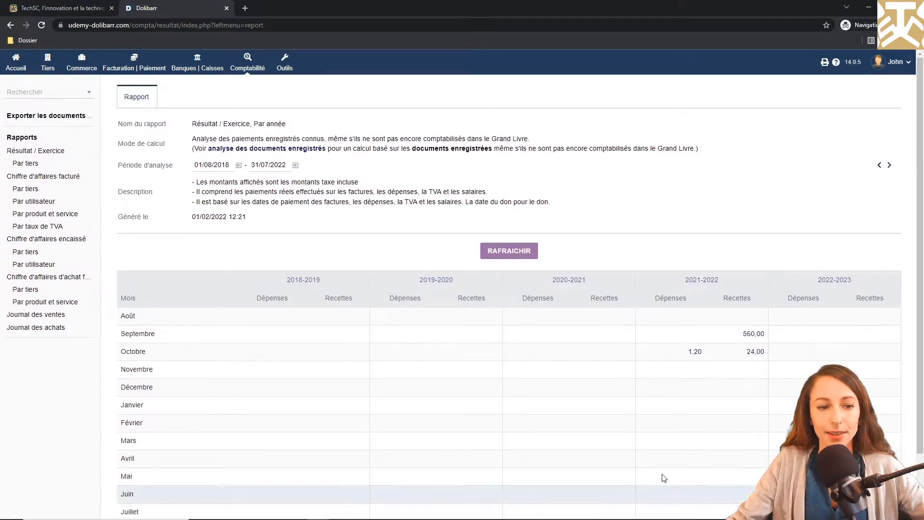
Step: Generate the Chiffre d'affaires facturé report with the analysis period ending on 31/12/2021
left_click(66, 177)
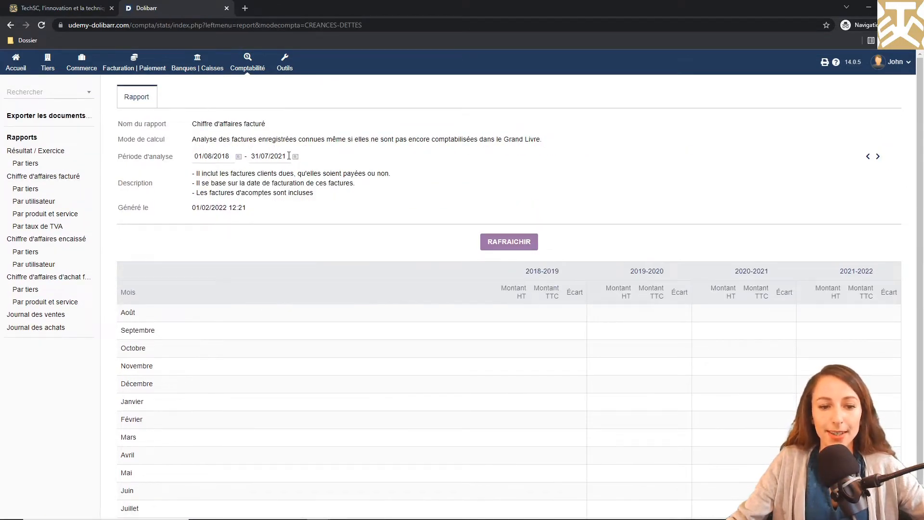
left_click_drag(284, 155, 243, 156)
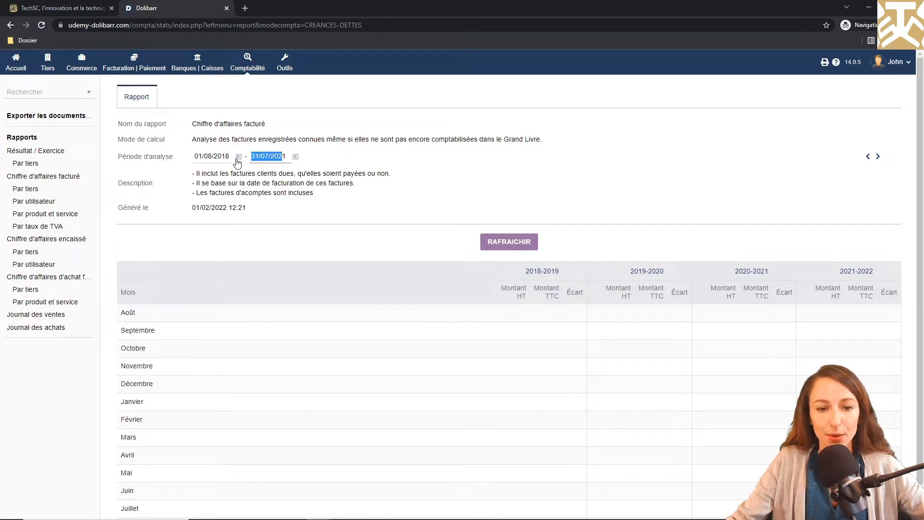
type("31/12/202")
key("Return")
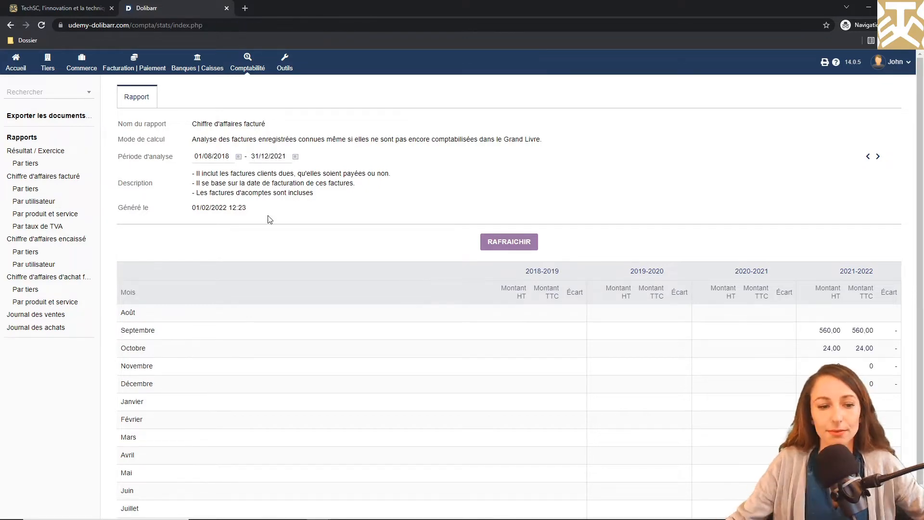
Step: Generate the Chiffre d'affaires encaissé report with the analysis period ending on 31/12/2021 and look over the monthly amounts
left_click(57, 241)
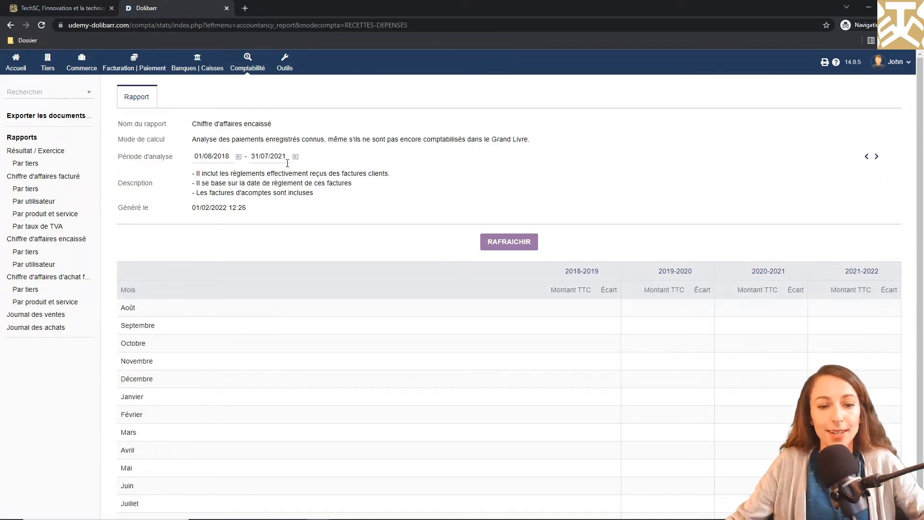
left_click_drag(286, 157, 223, 154)
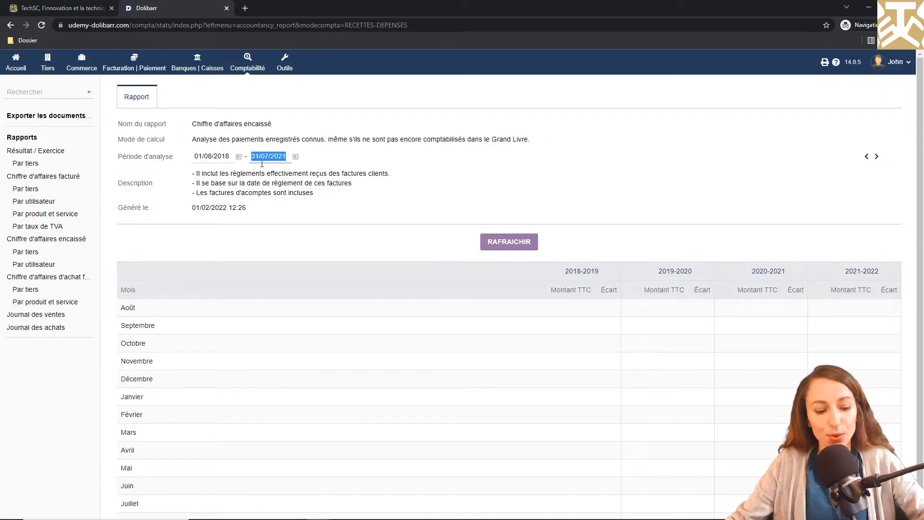
type("31/12/2021")
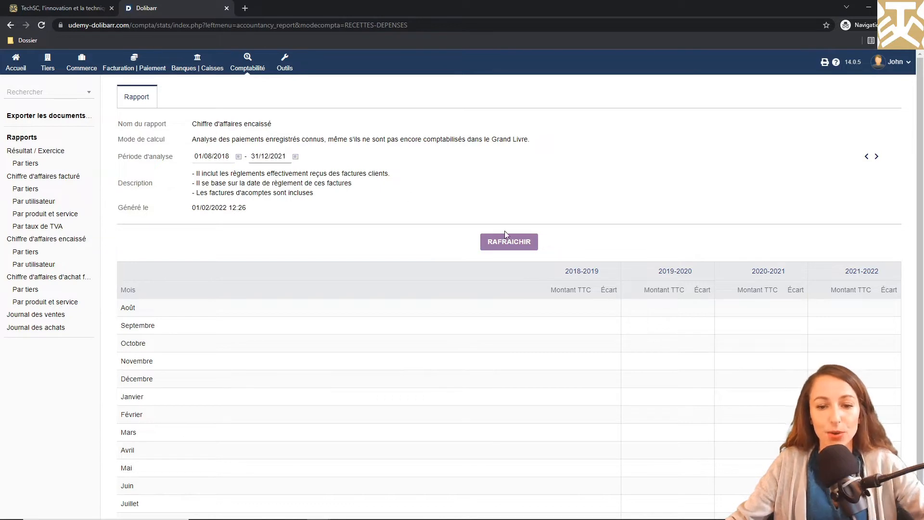
left_click(518, 245)
scroll(518, 245, "down", 1)
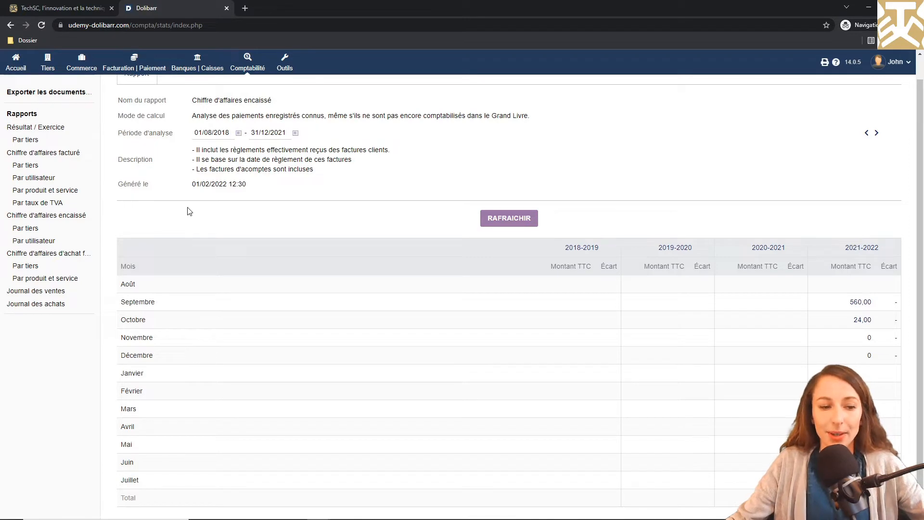
Step: Generate the Chiffre d'affaires d'achat report with the analysis period ending on 31/12/2021
left_click(59, 255)
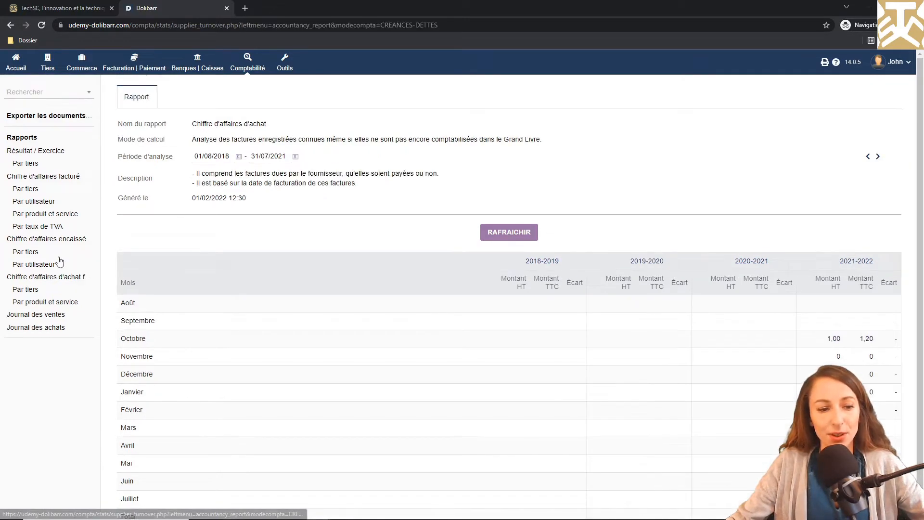
triple_click(286, 156)
type("31/12/2021")
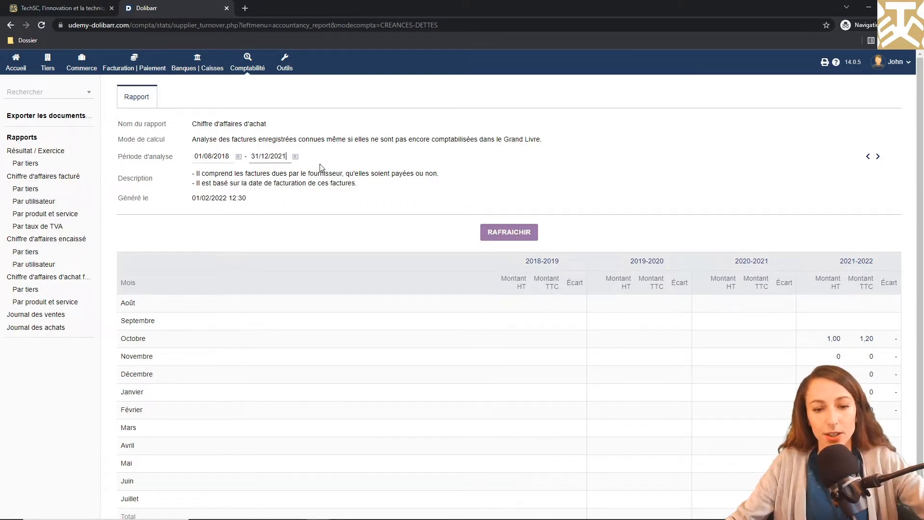
left_click(530, 236)
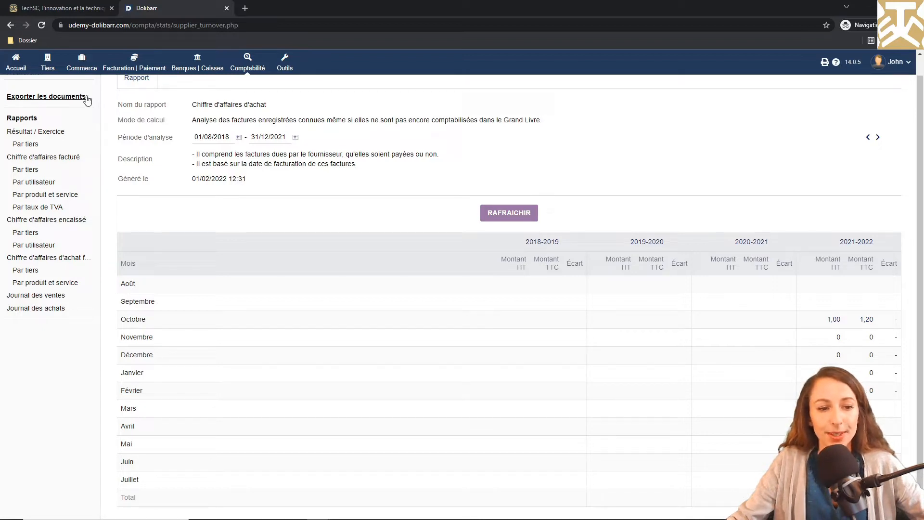
Step: Review the Résultat / Exercice report again, and view the invoiced turnover broken down by third party and by user
left_click(56, 131)
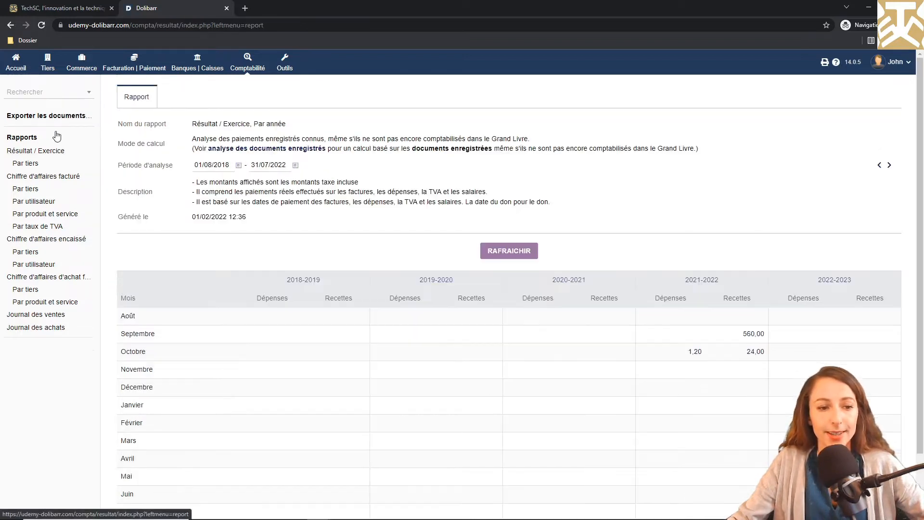
scroll(58, 136, "down", 2)
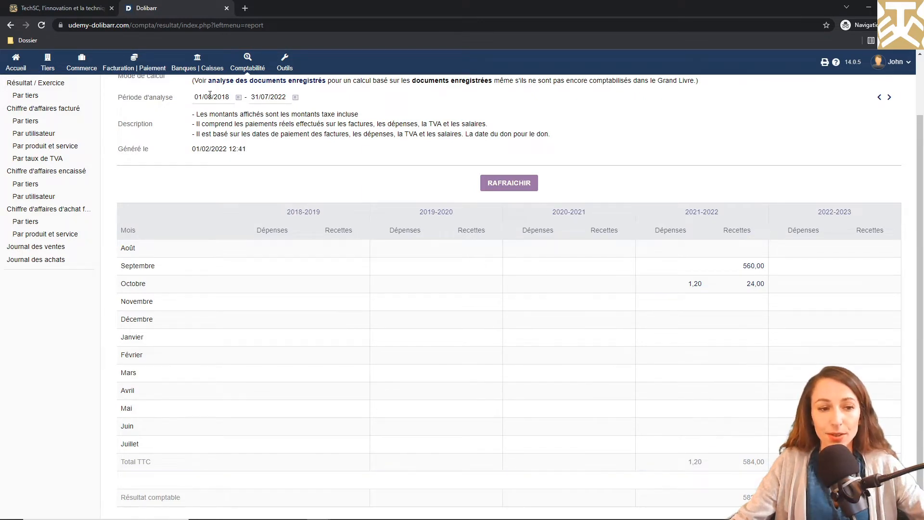
left_click(19, 124)
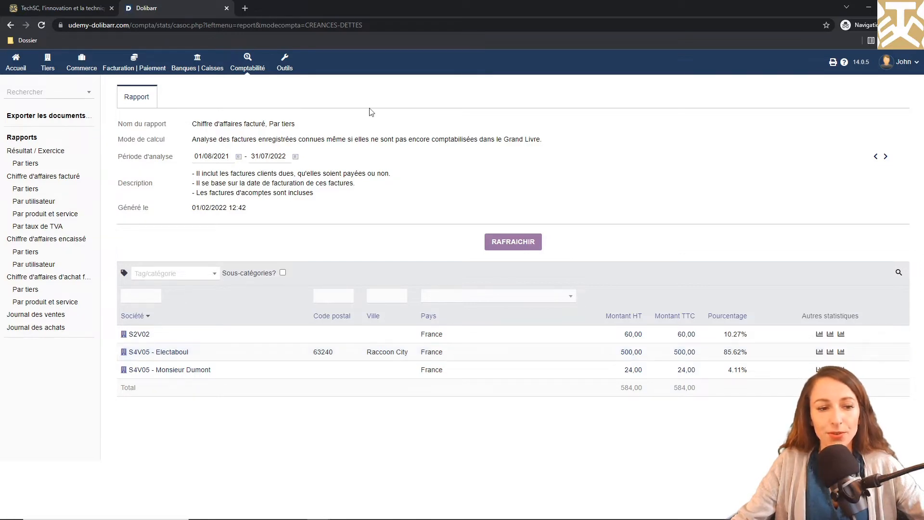
left_click(25, 204)
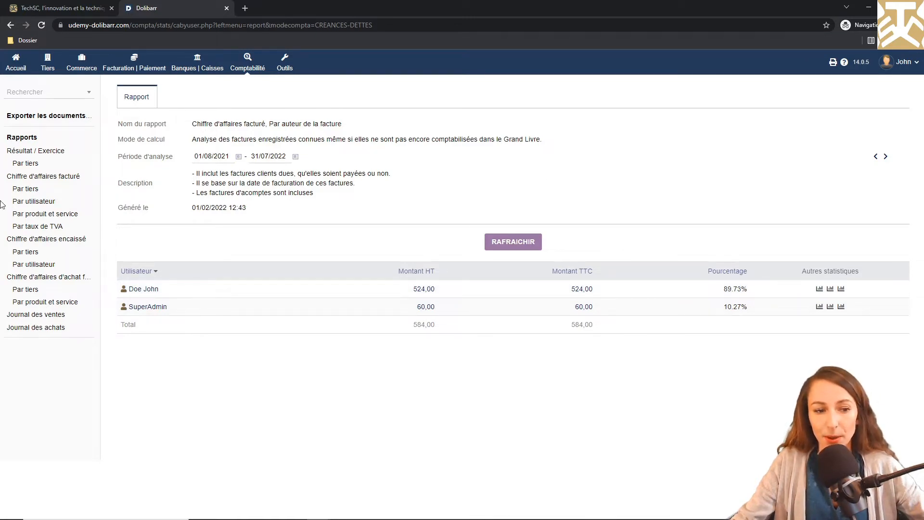
Step: Check the Type and Tiers filter choices of the invoiced turnover by product and service, and return to the third-party breakdown
left_click(27, 218)
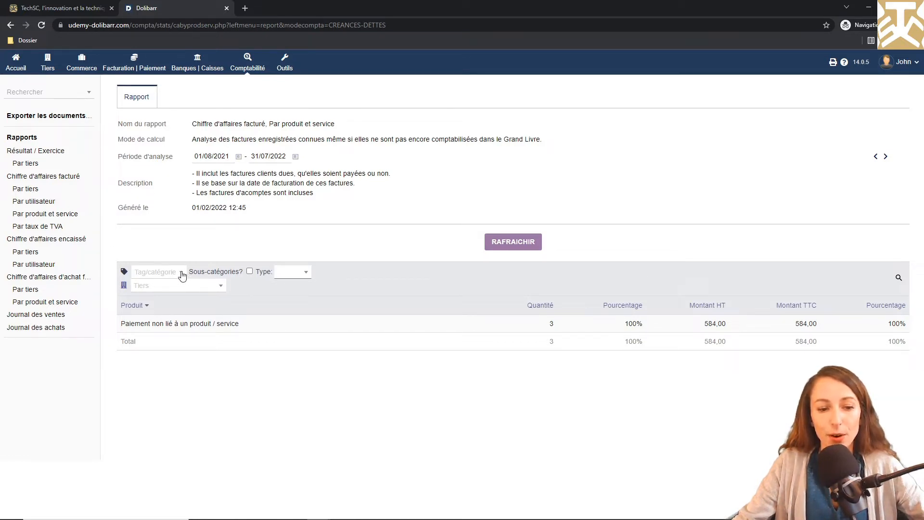
left_click(286, 276)
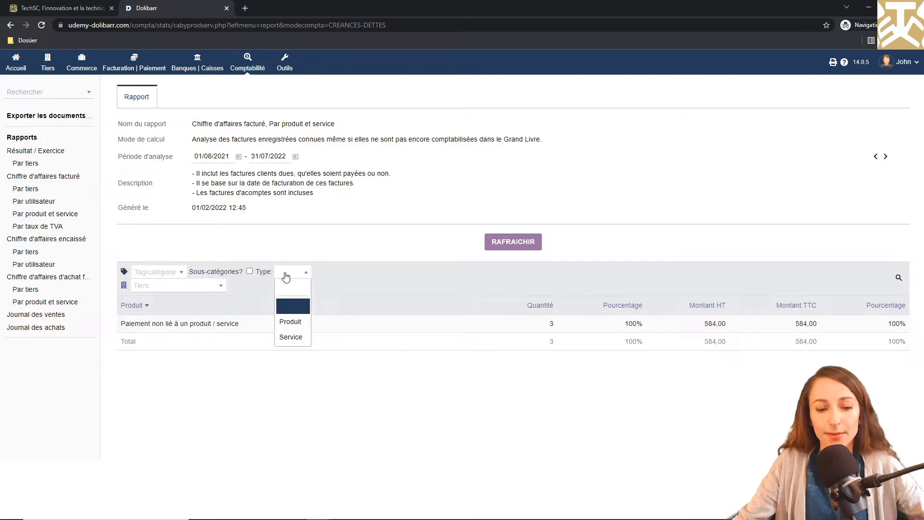
left_click(288, 276)
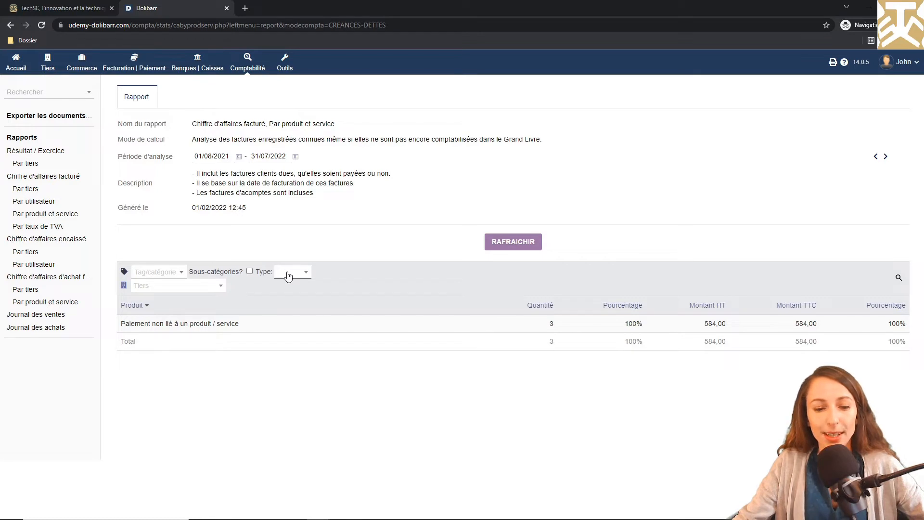
left_click(206, 291)
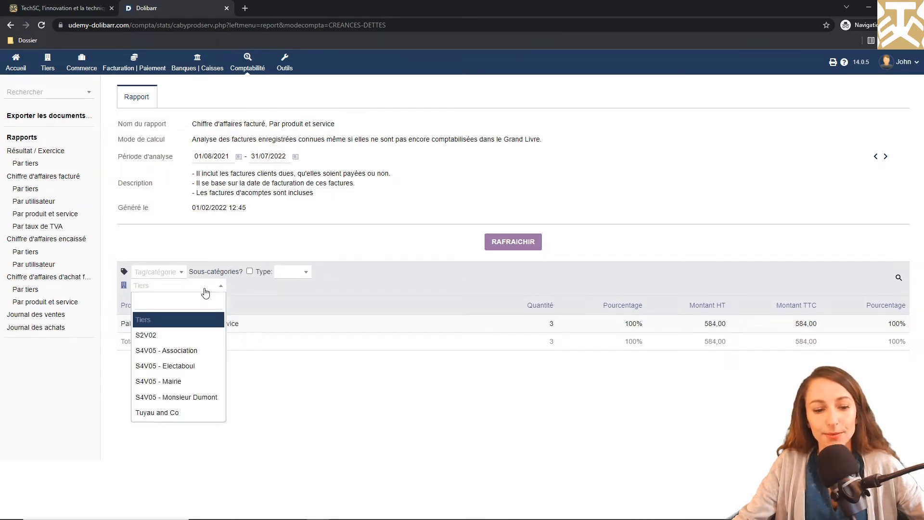
left_click(206, 292)
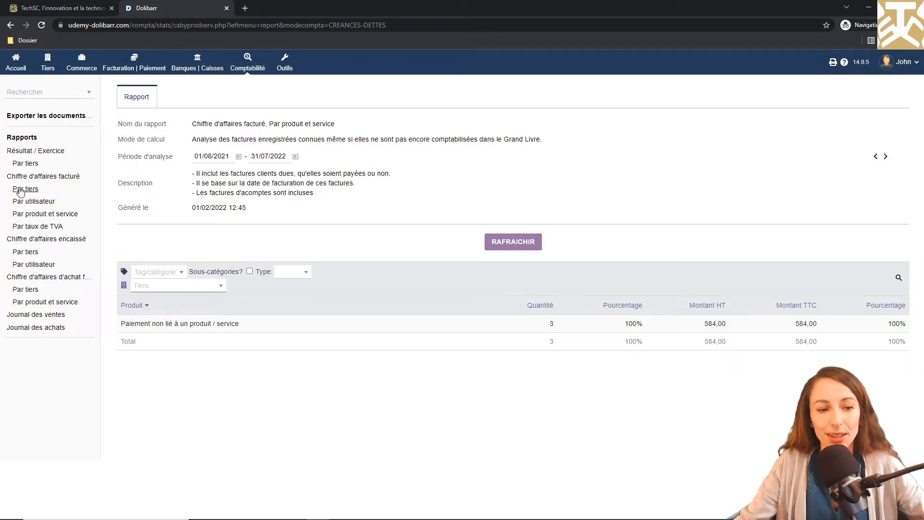
left_click(20, 190)
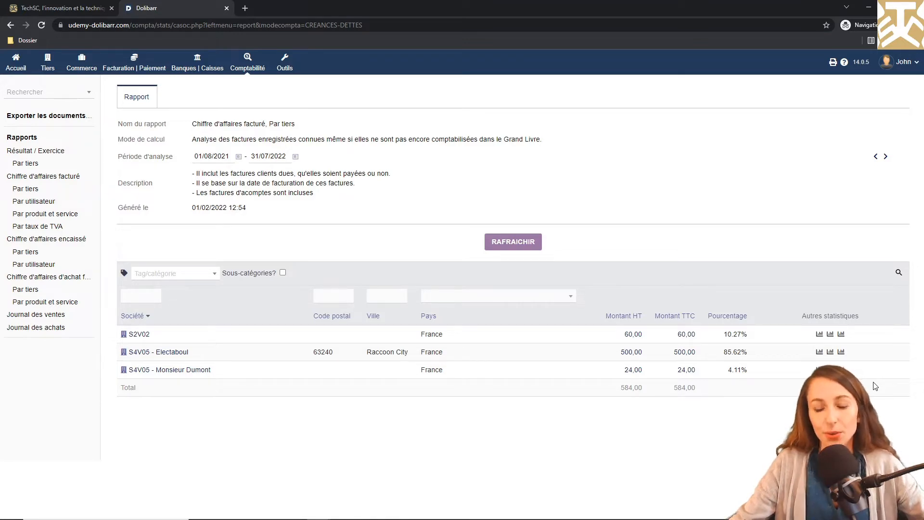
Step: Search the accounting source documents to export from 01/02/2021 to 01/02/2022 and download them as an archive
left_click(48, 118)
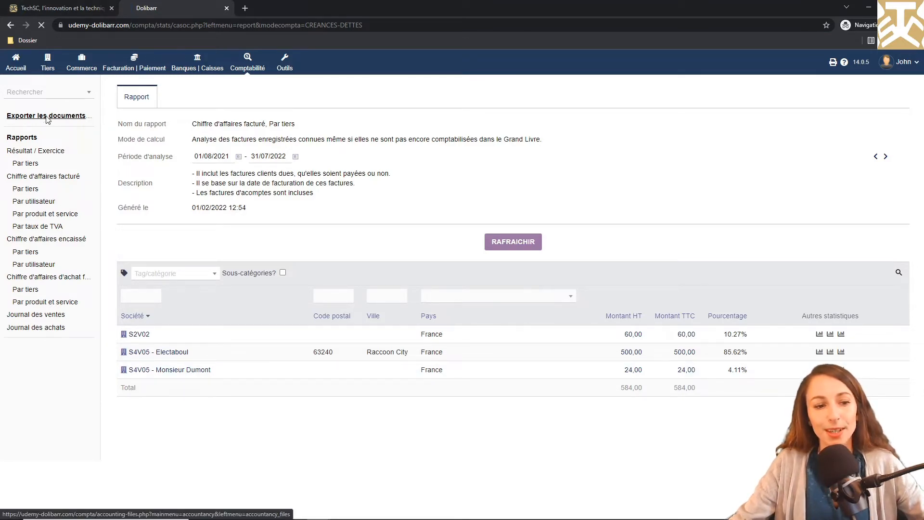
left_click_drag(214, 142, 161, 143)
type("01/02/2021")
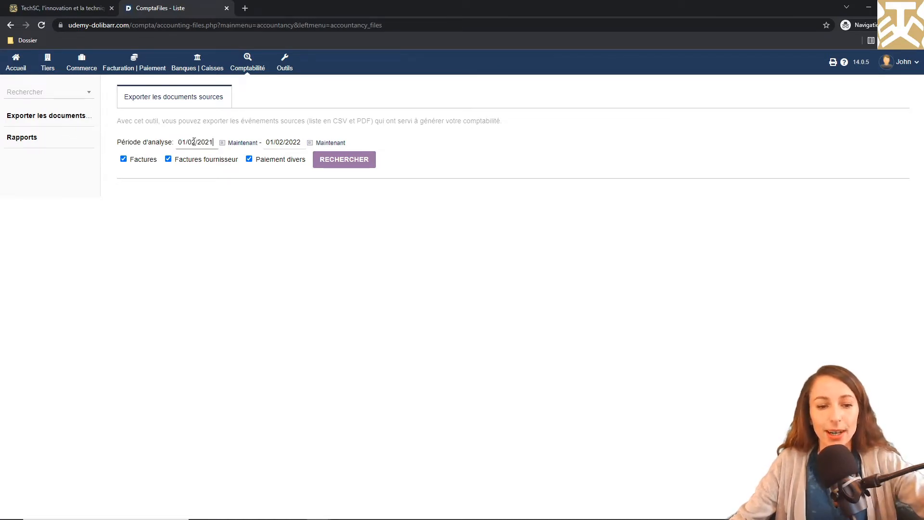
left_click(343, 163)
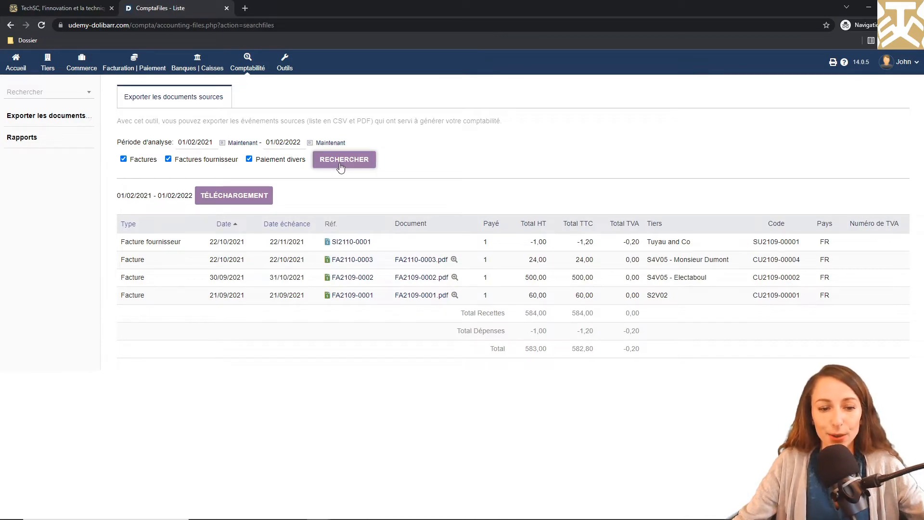
left_click(250, 198)
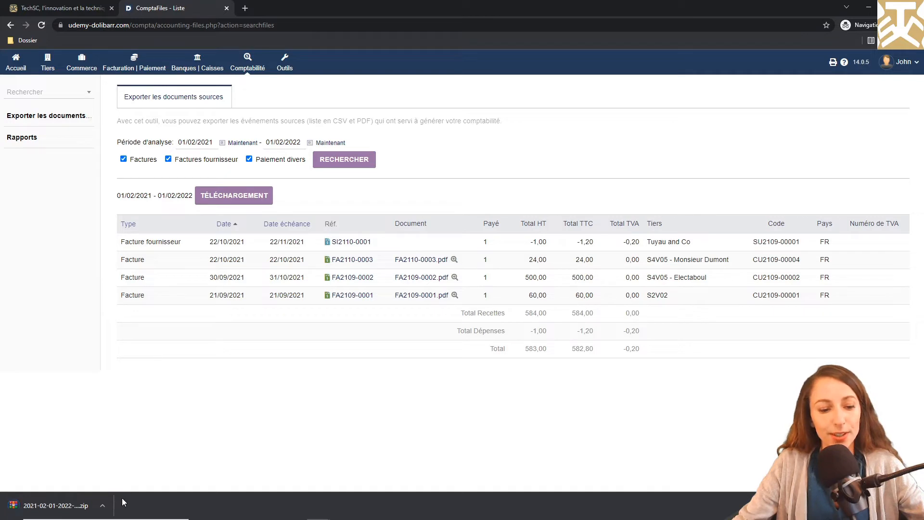
Step: Open the downloaded export archive, inspect the contents of its Facture folder, and close the archive
left_click(102, 505)
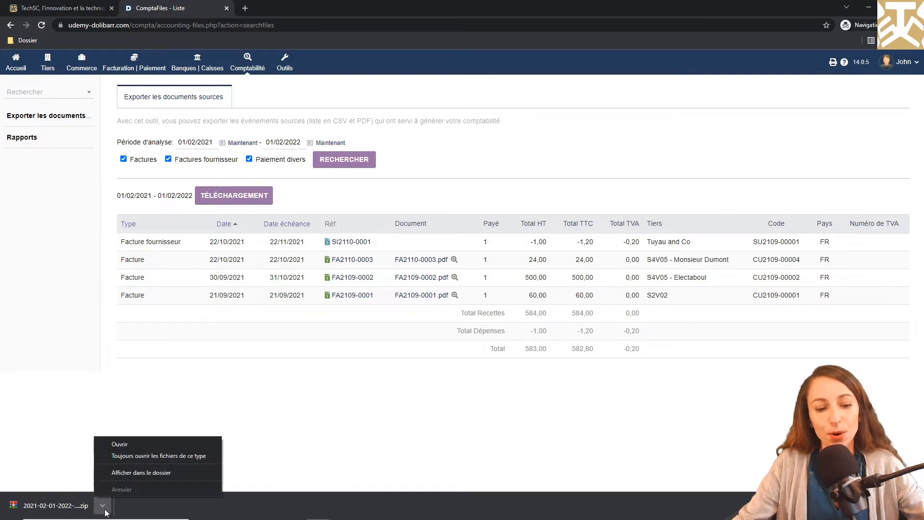
left_click(137, 444)
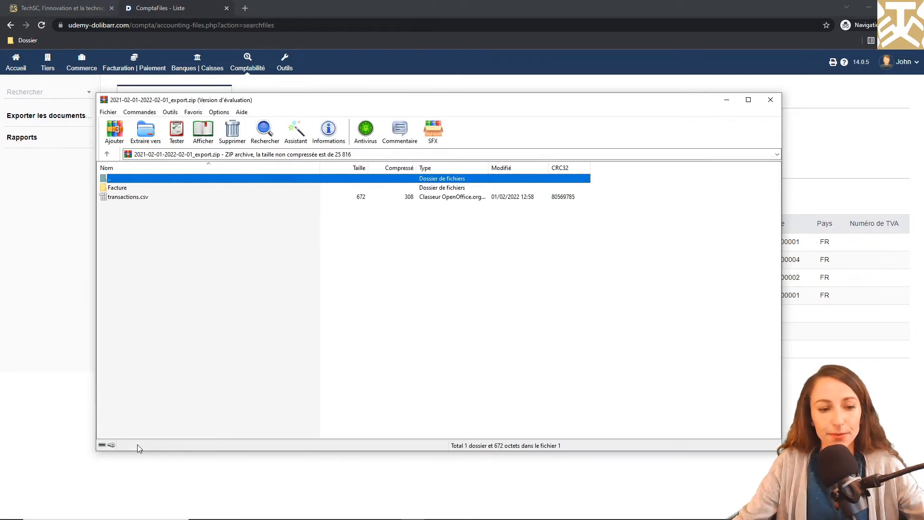
double_click(145, 189)
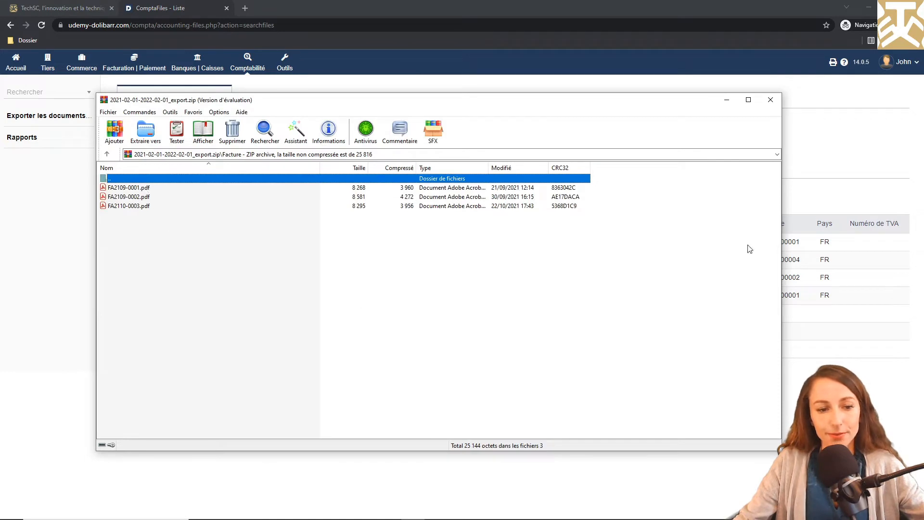
left_click(771, 100)
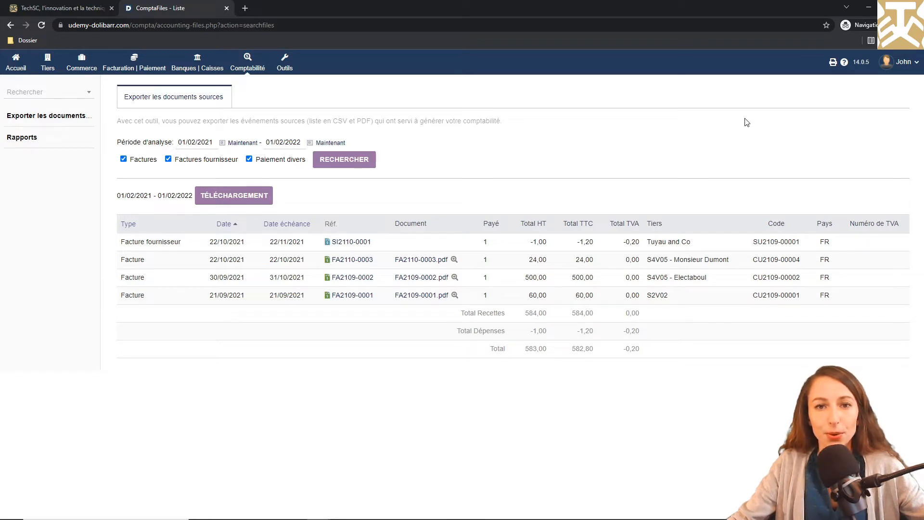
Step: Open the bank entries of the Compte courant account, look at the blank miscellaneous payment form, and cancel it
left_click(187, 72)
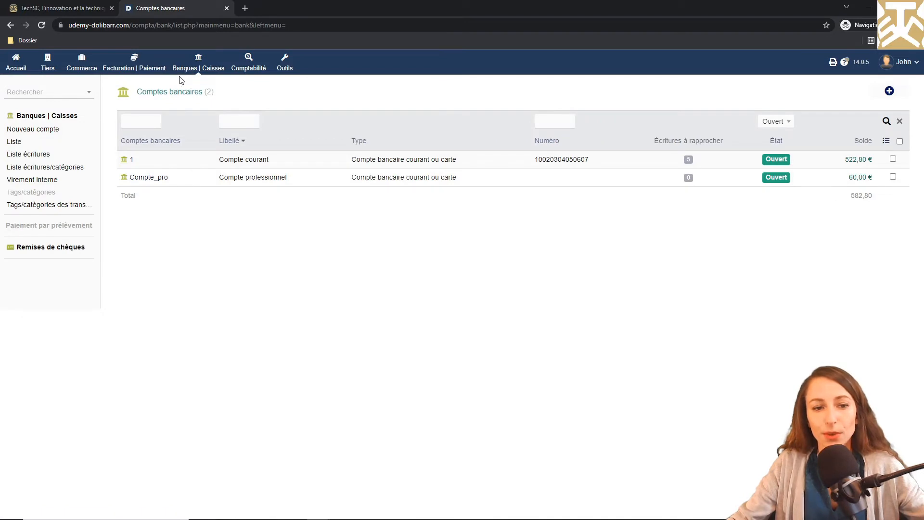
left_click(133, 165)
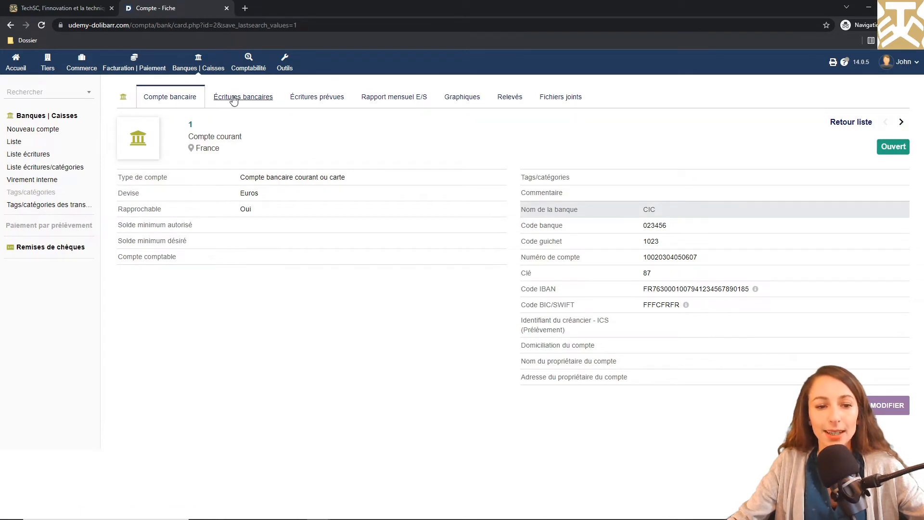
left_click(233, 99)
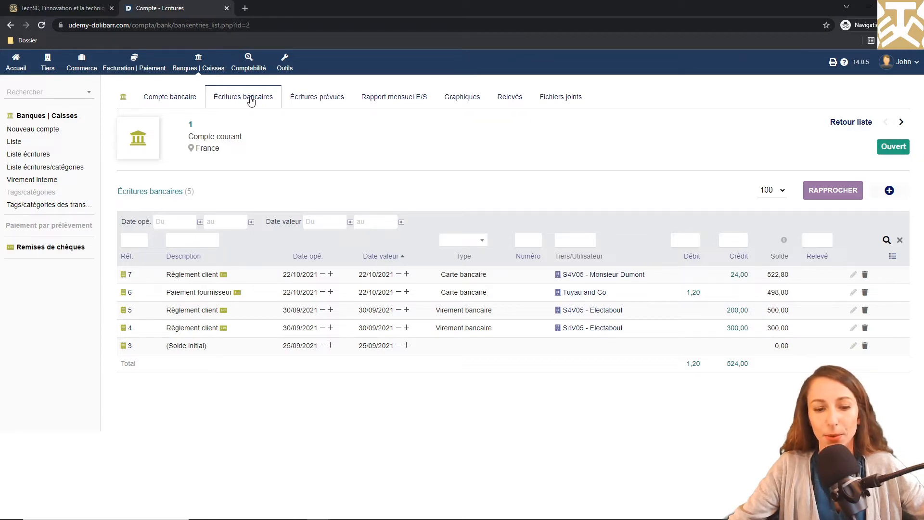
left_click(896, 195)
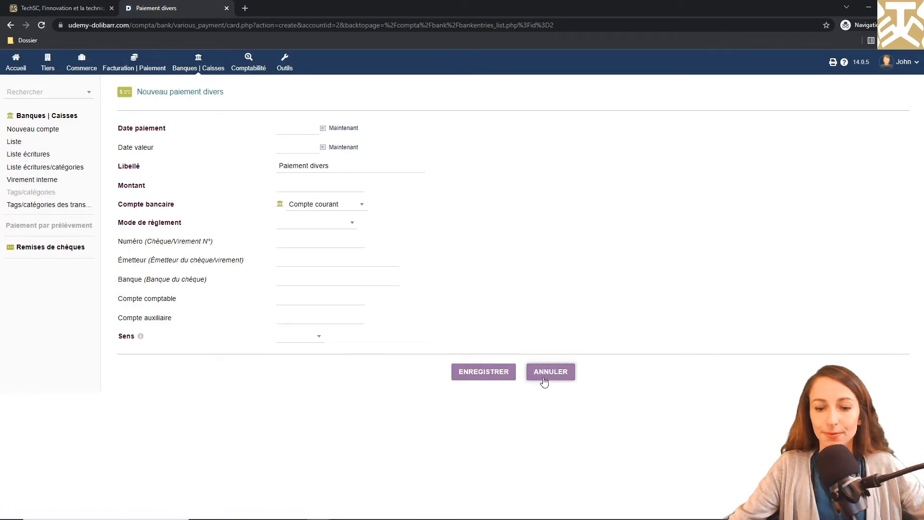
left_click(544, 381)
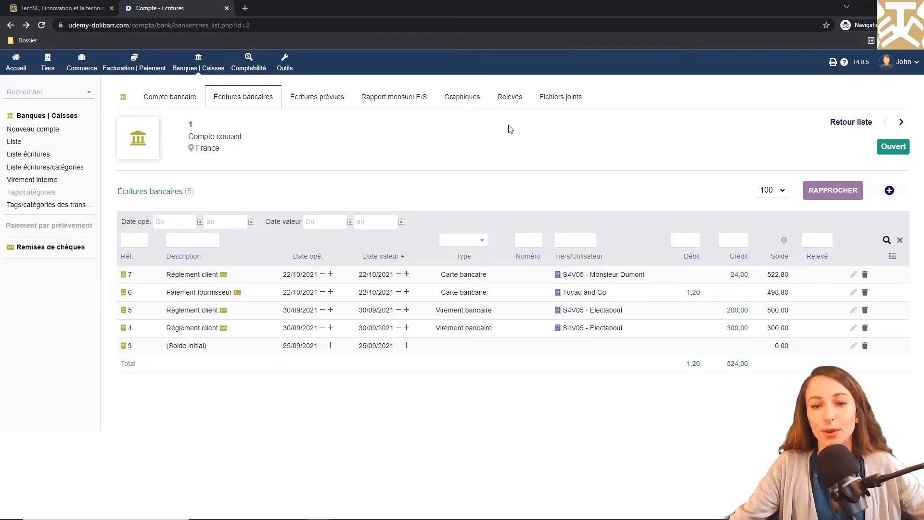
Step: Reconcile the opening balance and the two 30/09/2021 customer payments of Compte courant with bank statement 202109
left_click(822, 189)
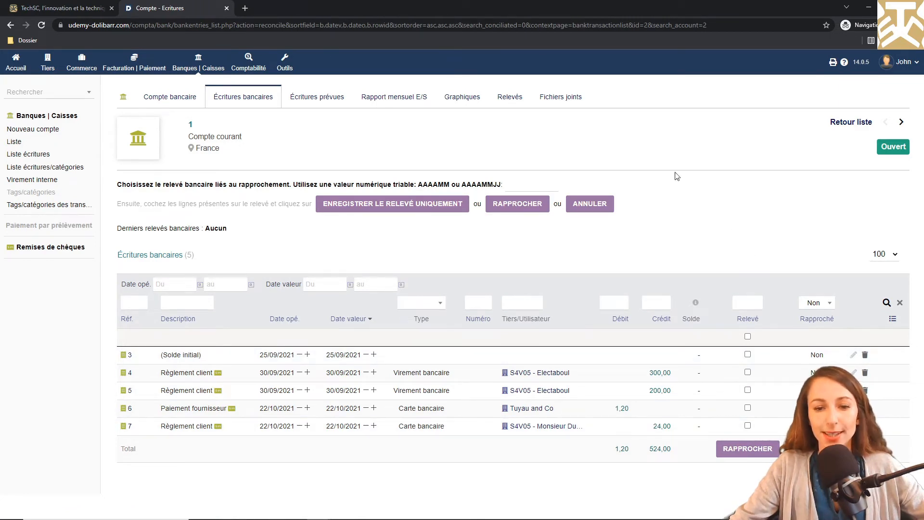
left_click(510, 183)
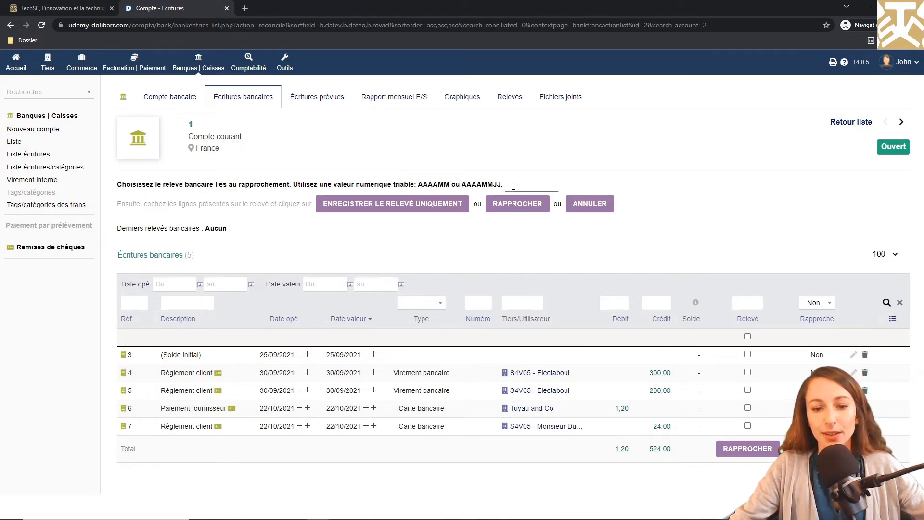
left_click(513, 186)
type("202109")
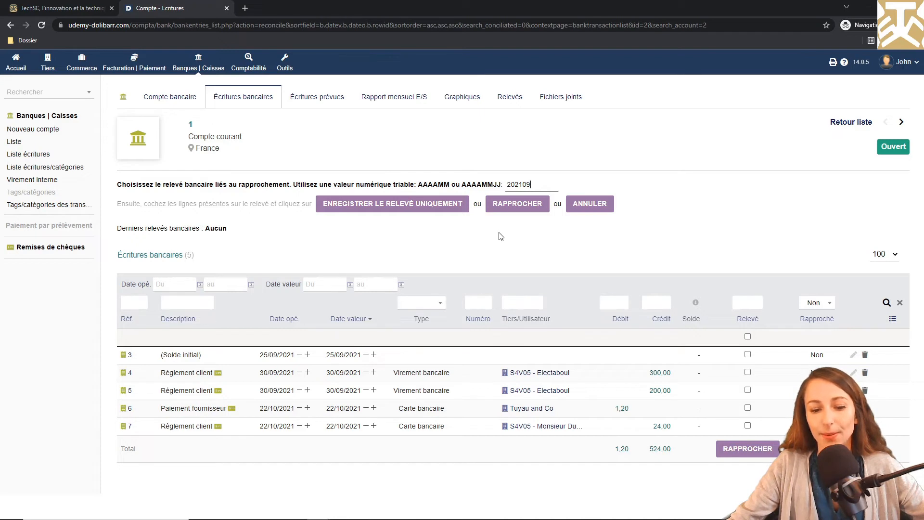
left_click(749, 357)
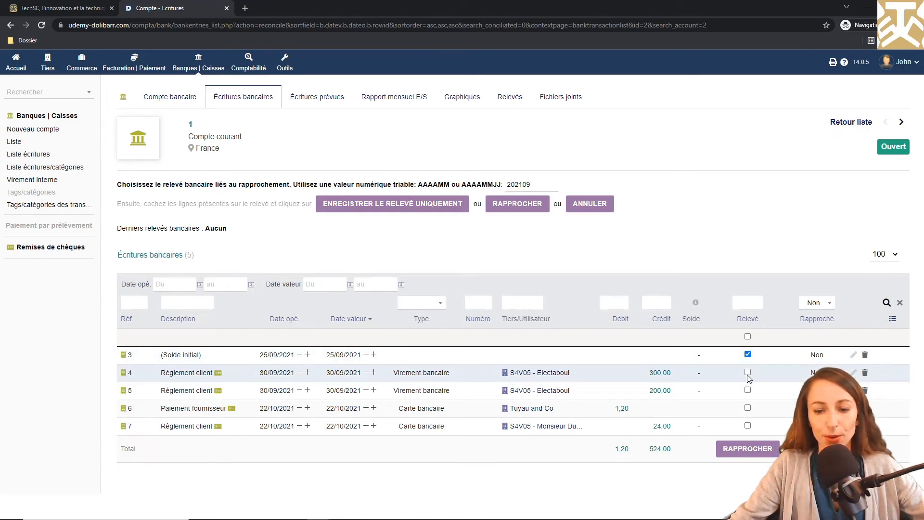
left_click(747, 373)
left_click(747, 390)
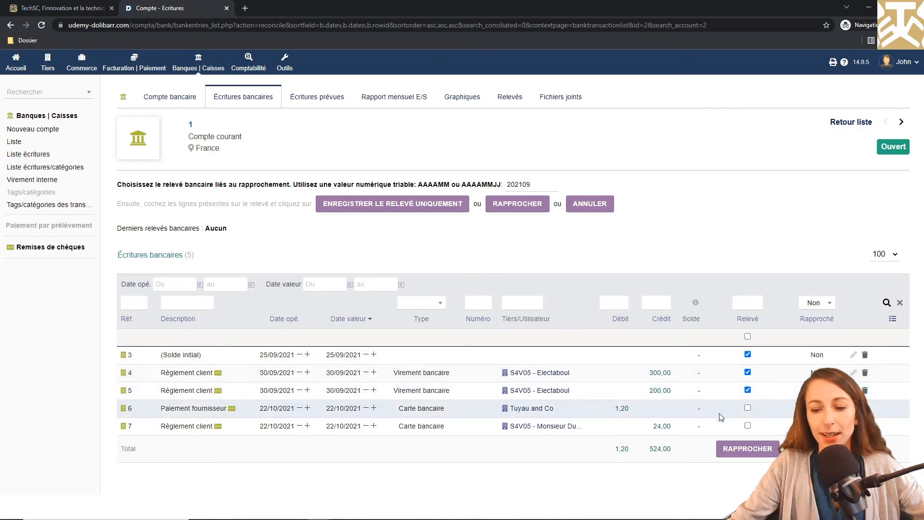
left_click(735, 449)
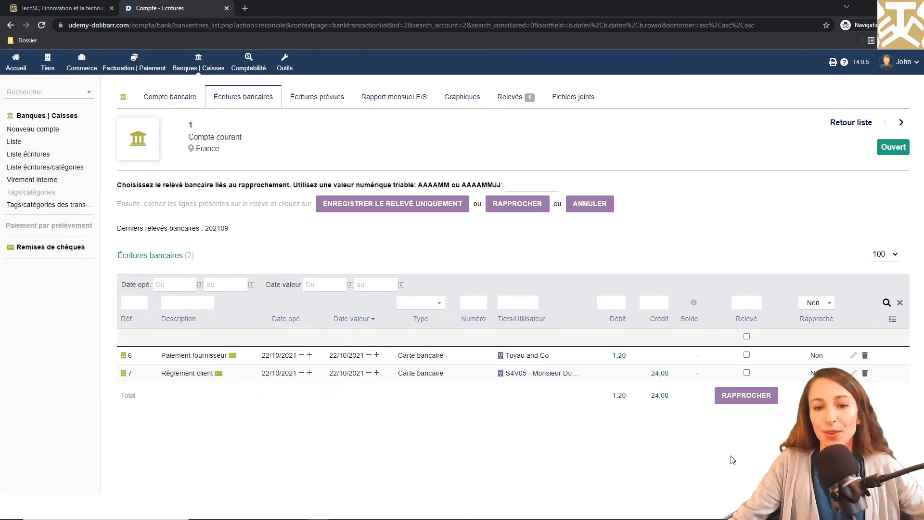
Step: Review bank statement 202109 from the account's statement list and return to the reconciliation page
left_click(512, 98)
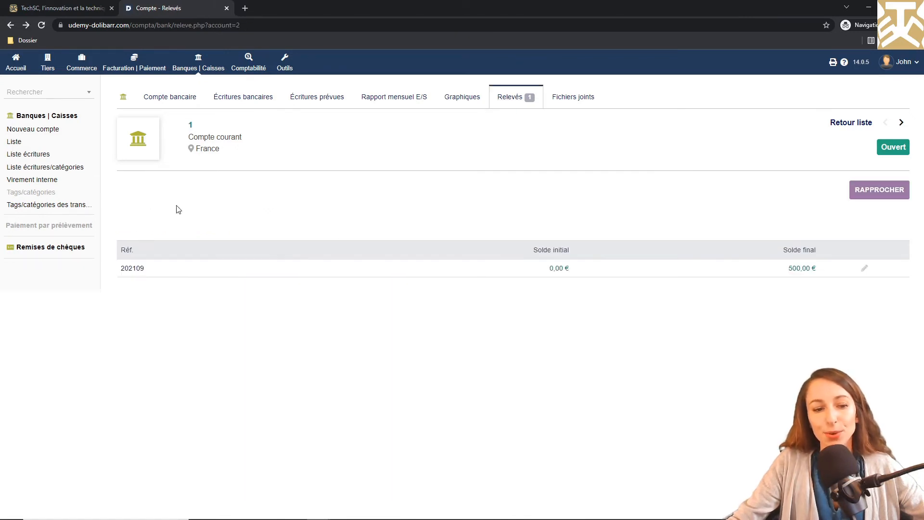
left_click(129, 268)
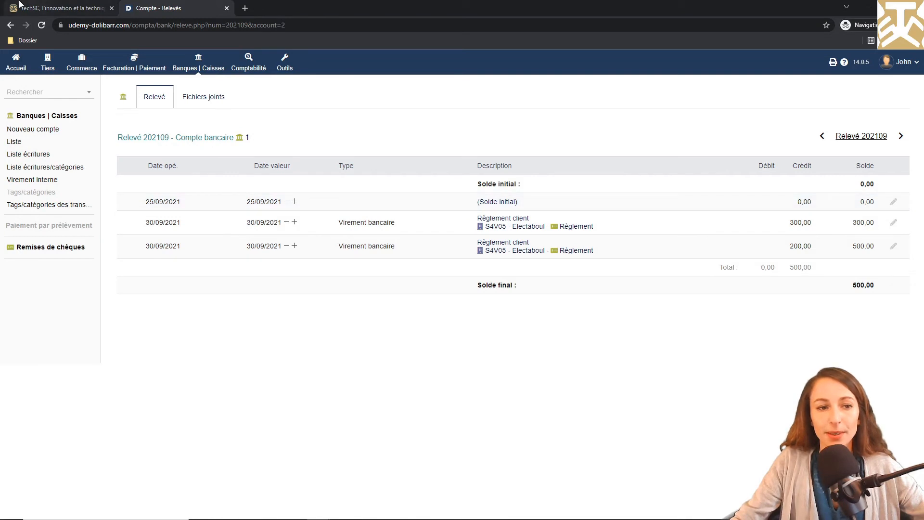
left_click(9, 26)
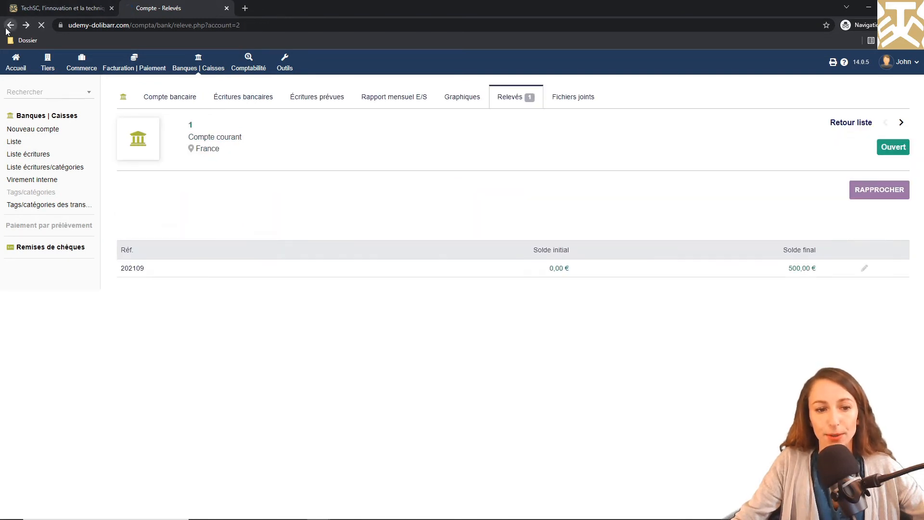
left_click(9, 26)
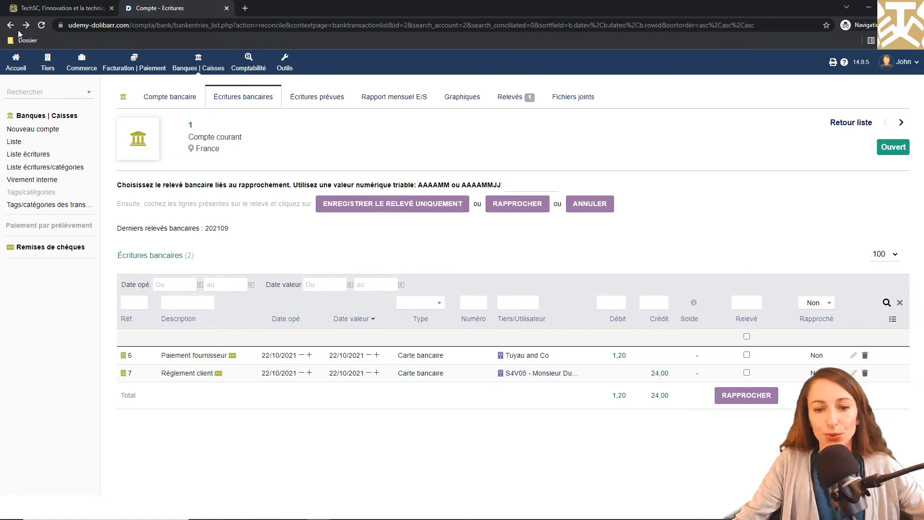
Step: Reconcile the 22/10/2021 supplier payment with bank statement 202110, review that statement, and return to the reconciliation page
left_click(514, 181)
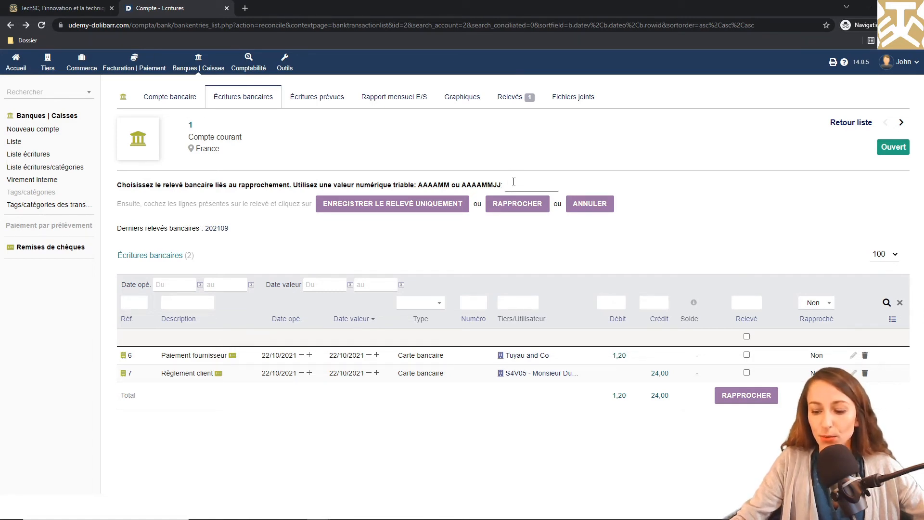
type("20211")
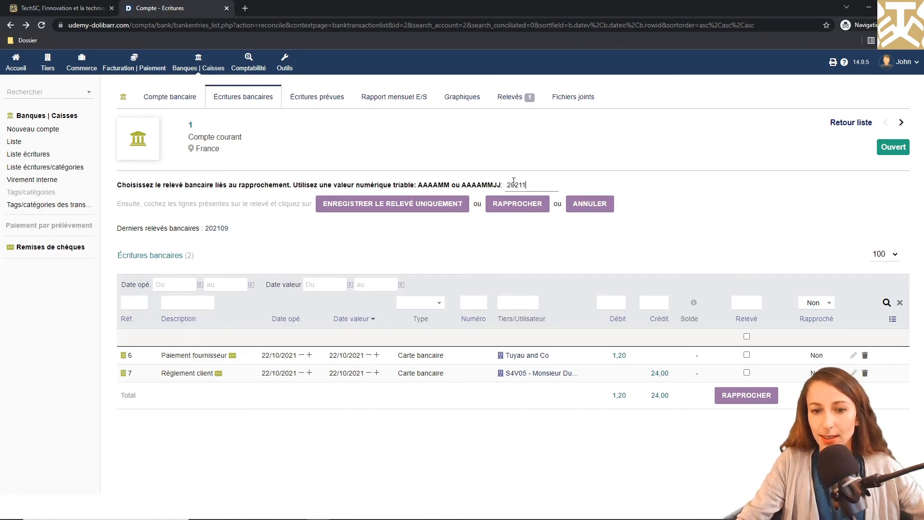
type("0")
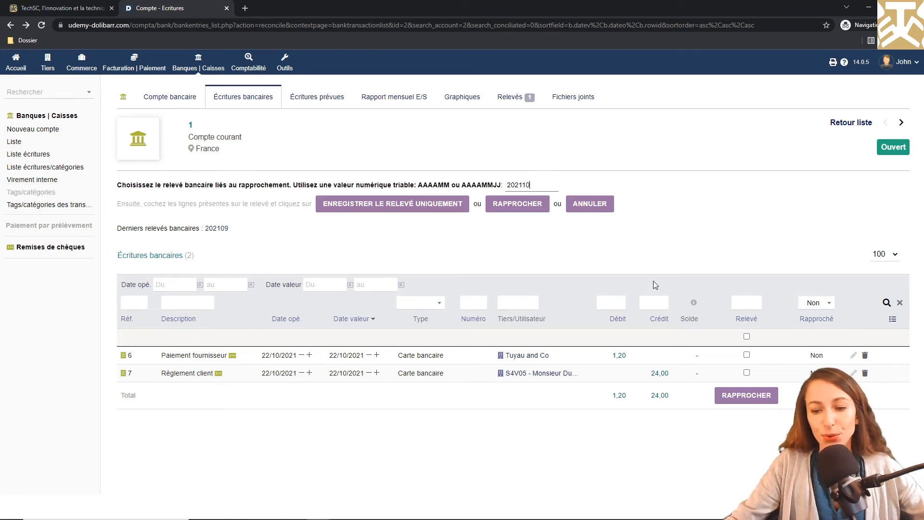
left_click(747, 354)
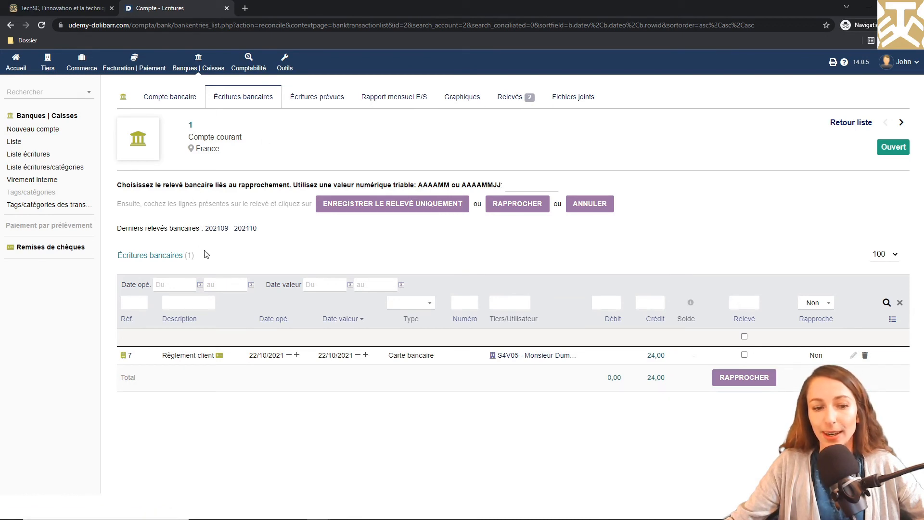
left_click(246, 229)
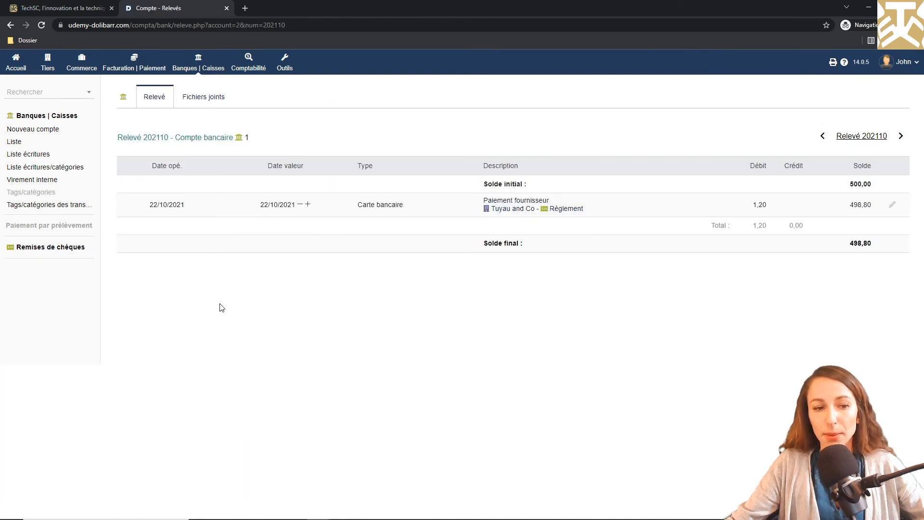
left_click(17, 25)
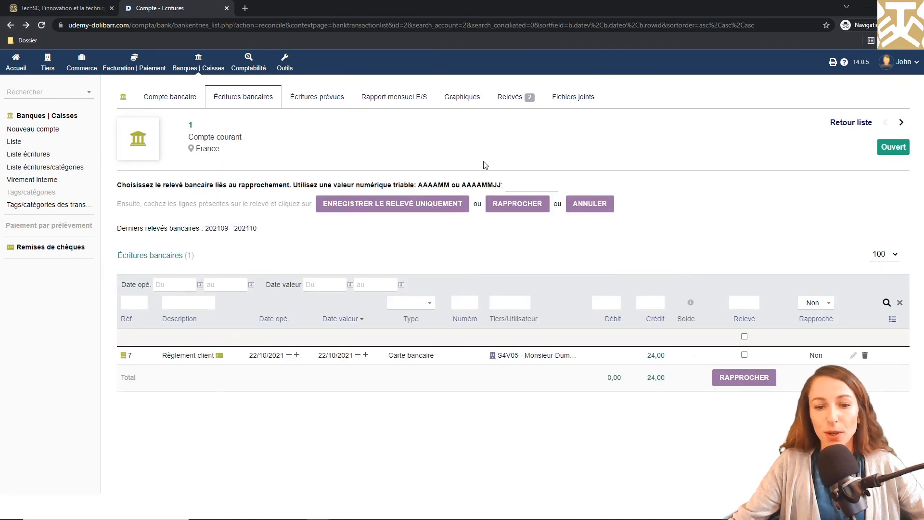
Step: Reconcile the remaining 22/10/2021 customer payment with statement 202110 and check the entries on that statement
left_click(519, 183)
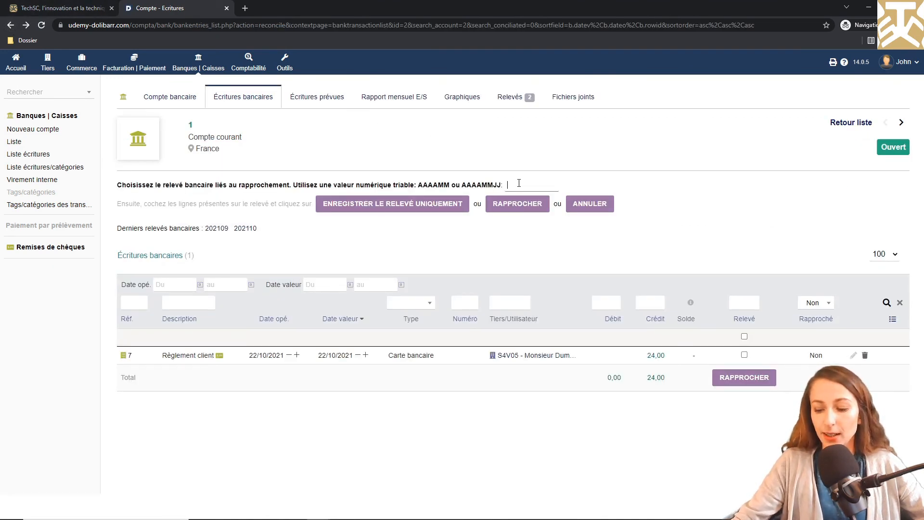
type("202110")
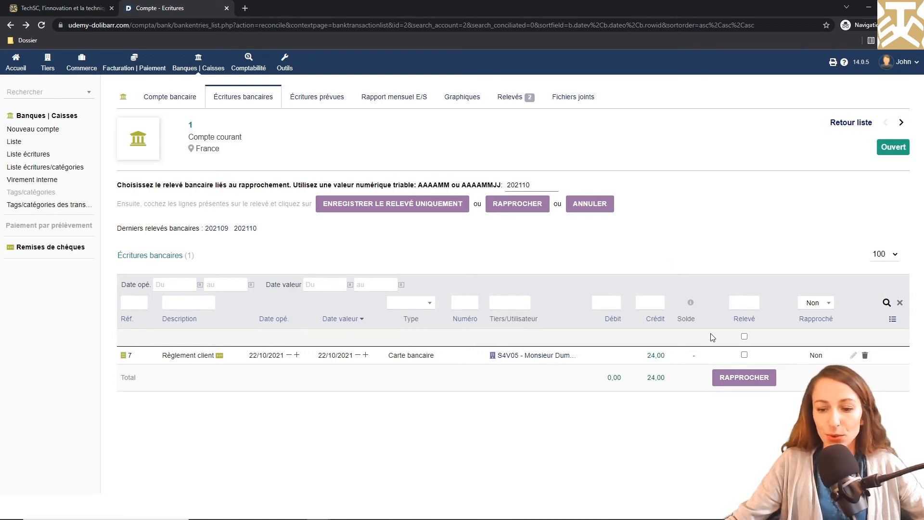
left_click(745, 355)
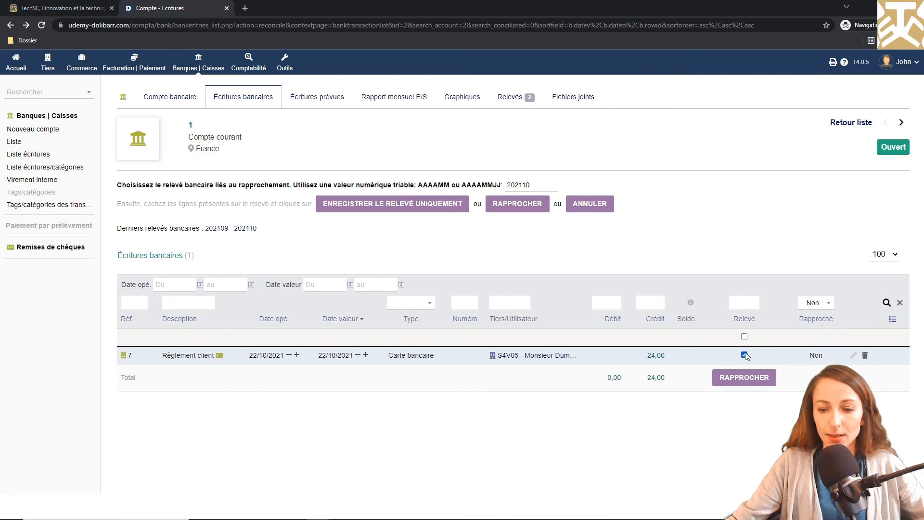
left_click(730, 385)
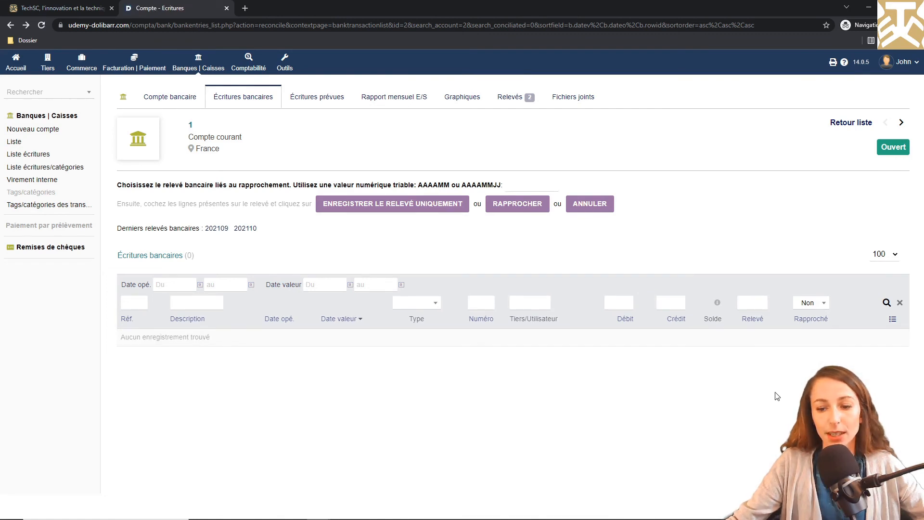
left_click(244, 229)
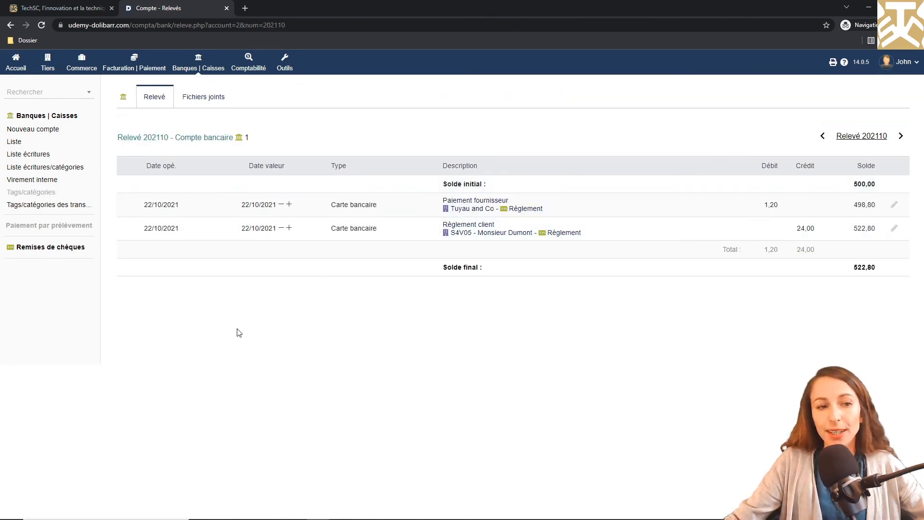
left_click(9, 27)
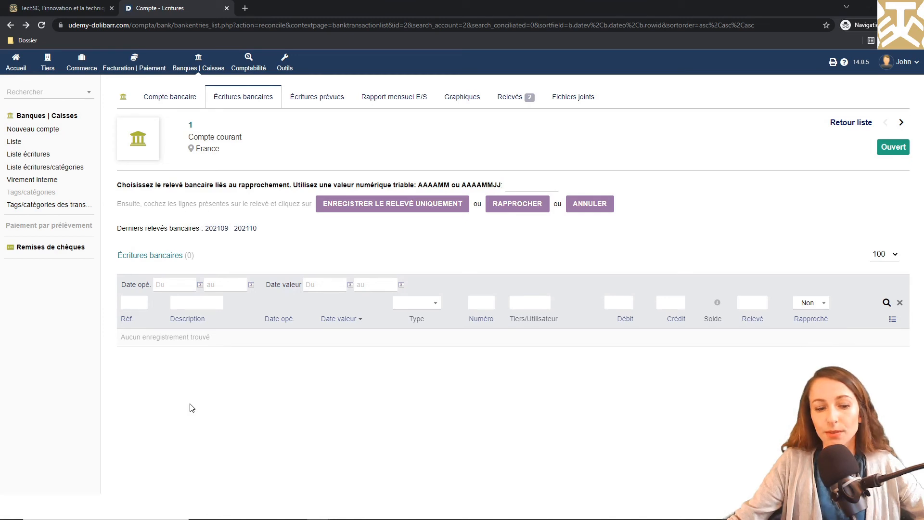
Step: Record a miscellaneous payment of 5 on Compte courant, dated 01/11/2021, by Virement bancaire with direction Crédit
left_click(240, 100)
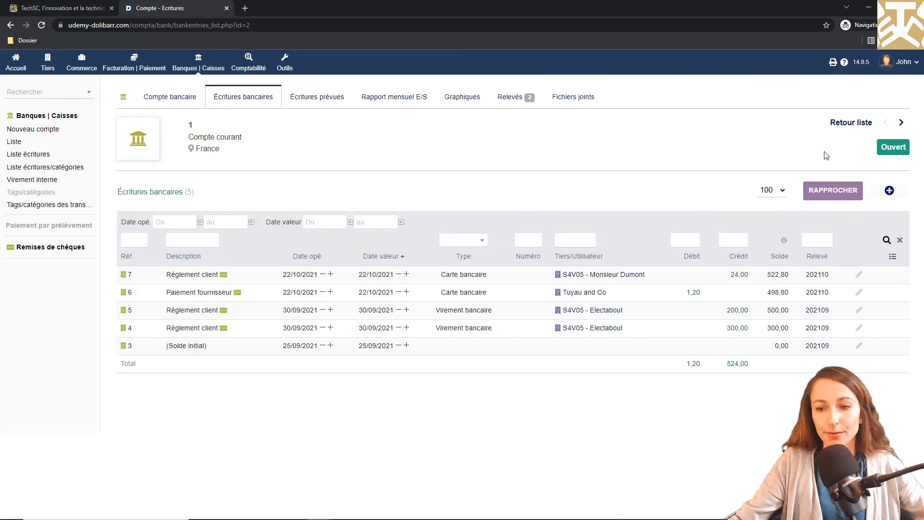
left_click(890, 191)
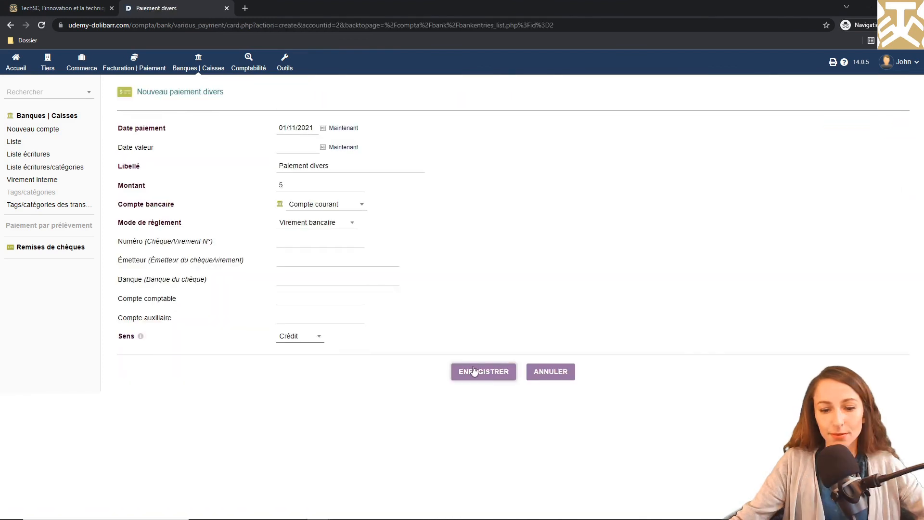
left_click(486, 376)
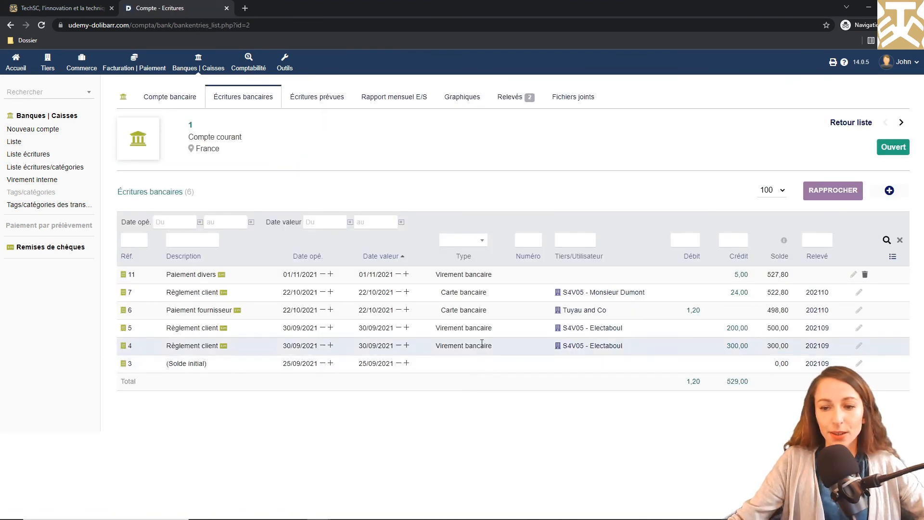
Step: Start reconciling the 01/11/2021 miscellaneous payment, entering the year 2021 of its statement number
left_click(840, 191)
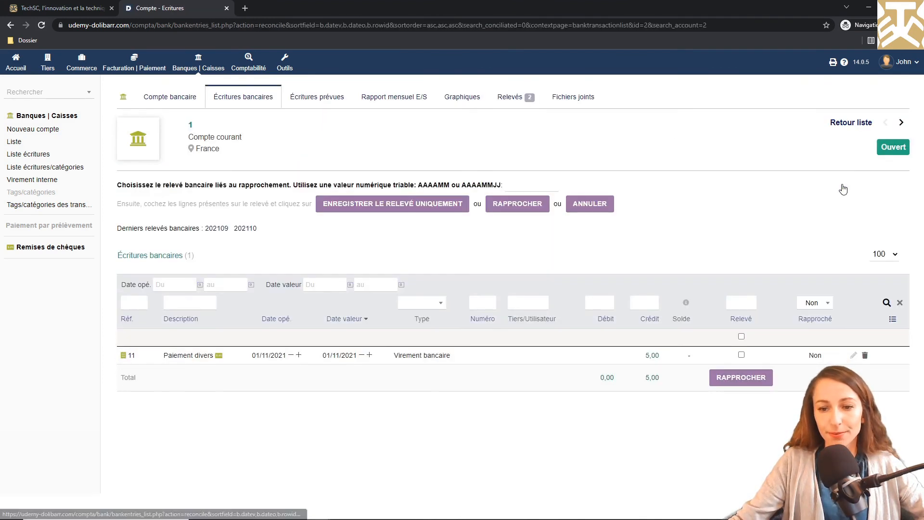
left_click(523, 186)
type("2021")
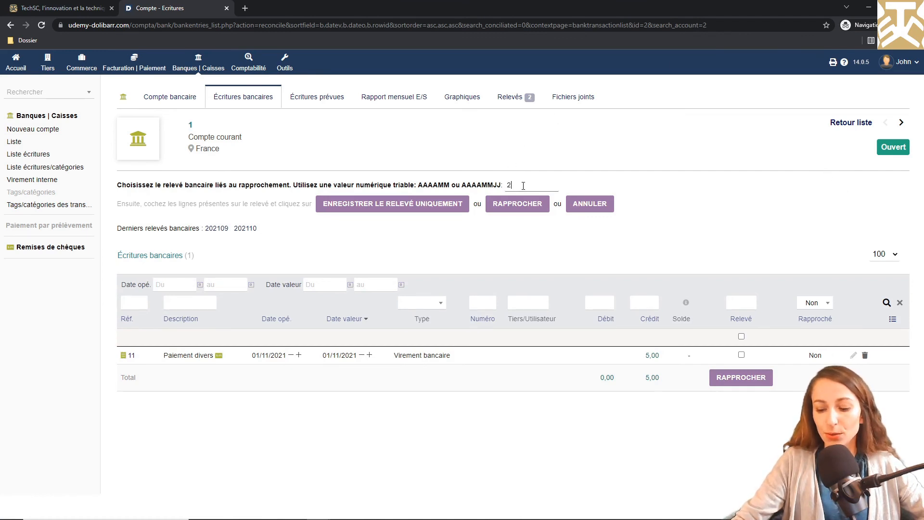